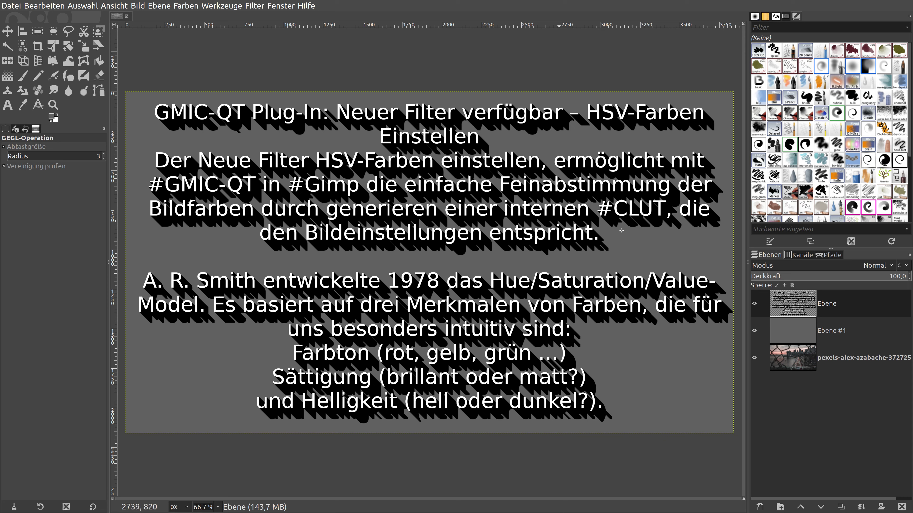
# - Delete the text layer and the grey Ebene #1, then duplicate the city photo layer
pyautogui.rightClick(792, 303)
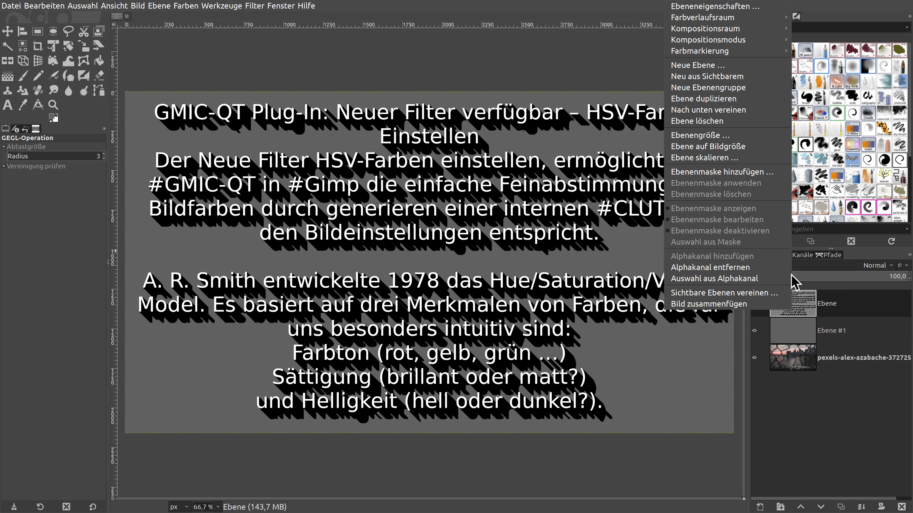
pyautogui.click(717, 122)
pyautogui.rightClick(793, 310)
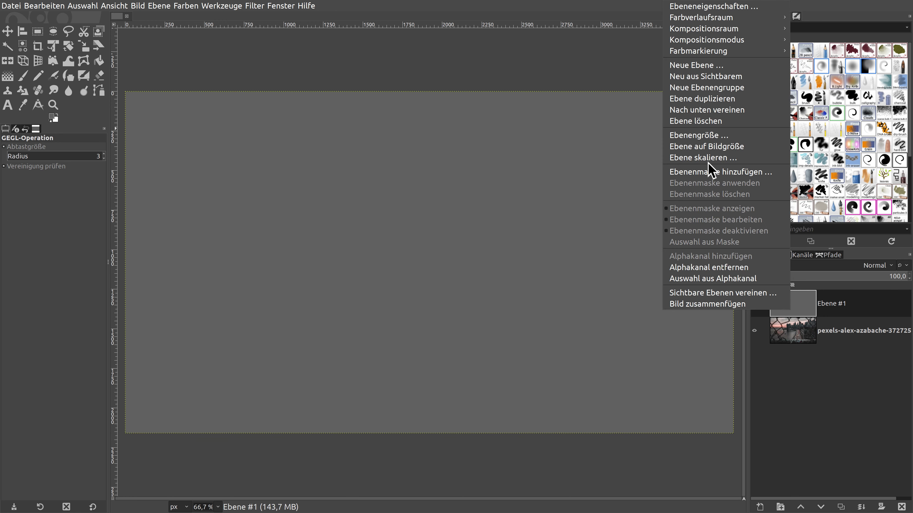
pyautogui.click(717, 122)
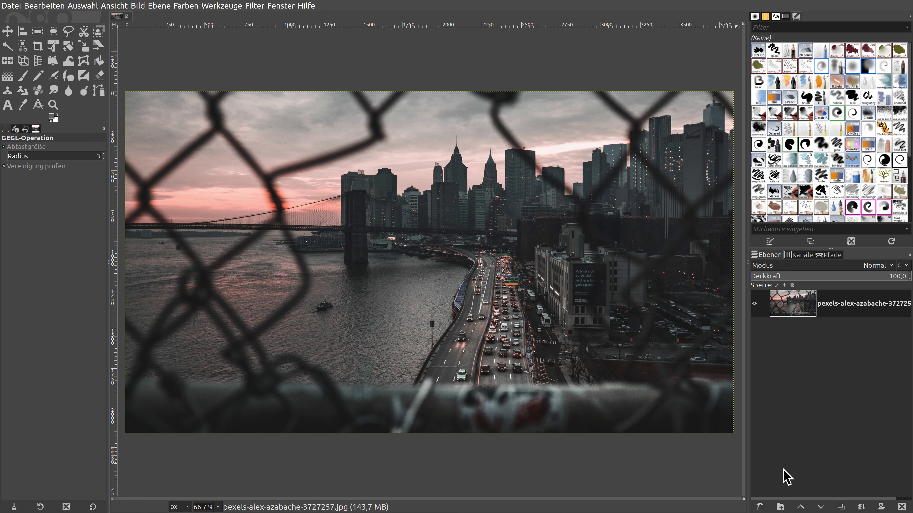
pyautogui.click(840, 507)
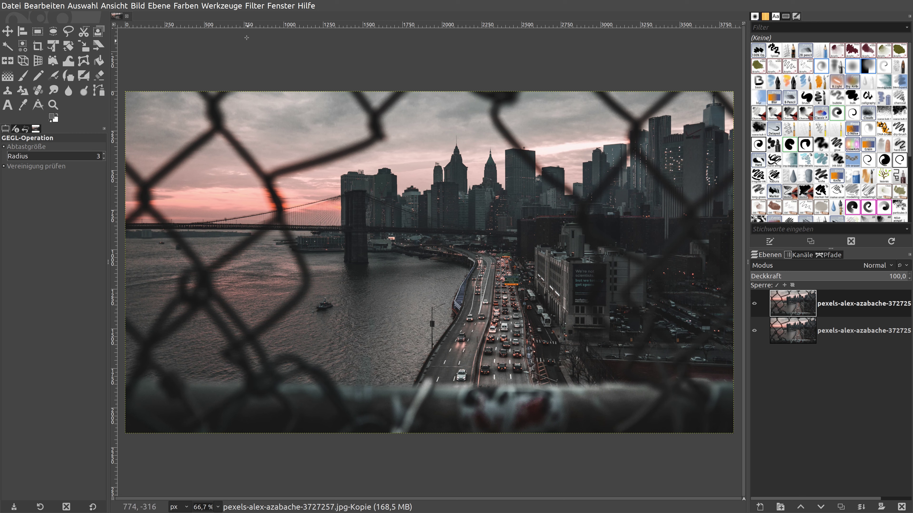
pyautogui.click(255, 5)
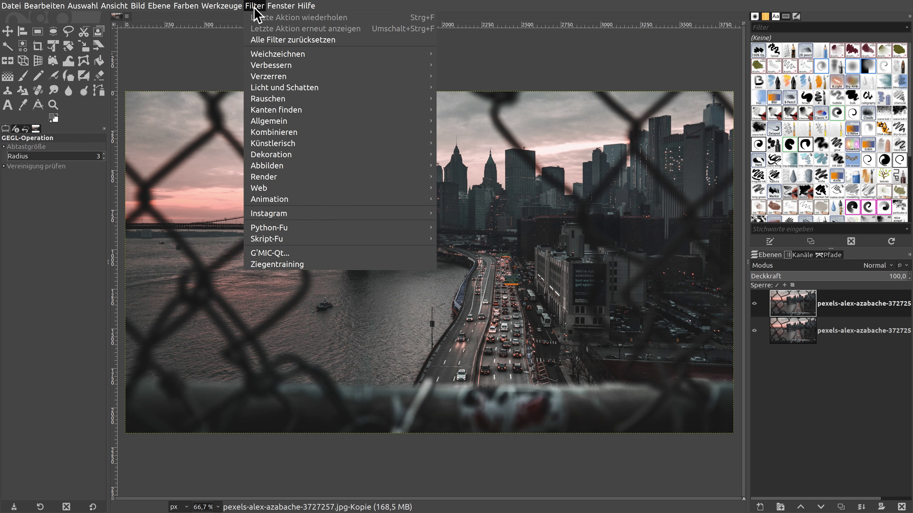
# - Launch G'MIC-Qt, reset Tune HSV Colors to defaults, and collapse the Colors category
pyautogui.click(269, 253)
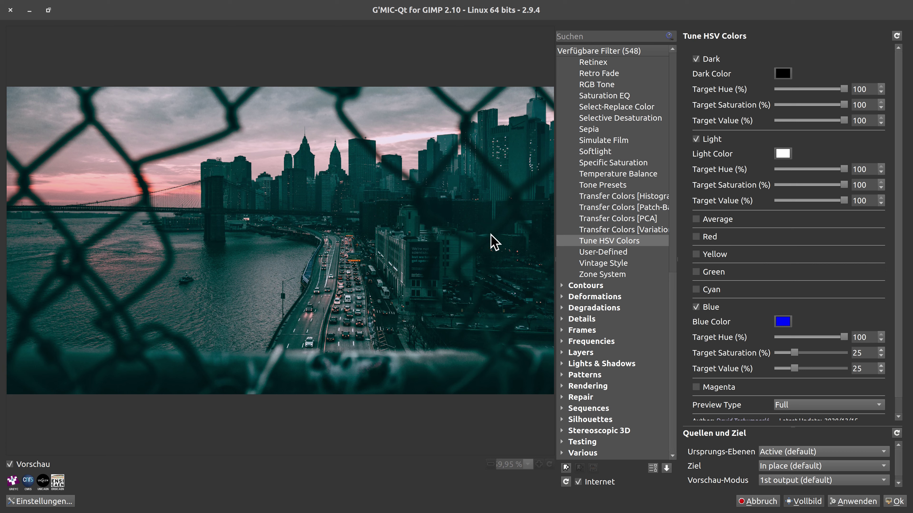
pyautogui.click(346, 220)
pyautogui.click(896, 36)
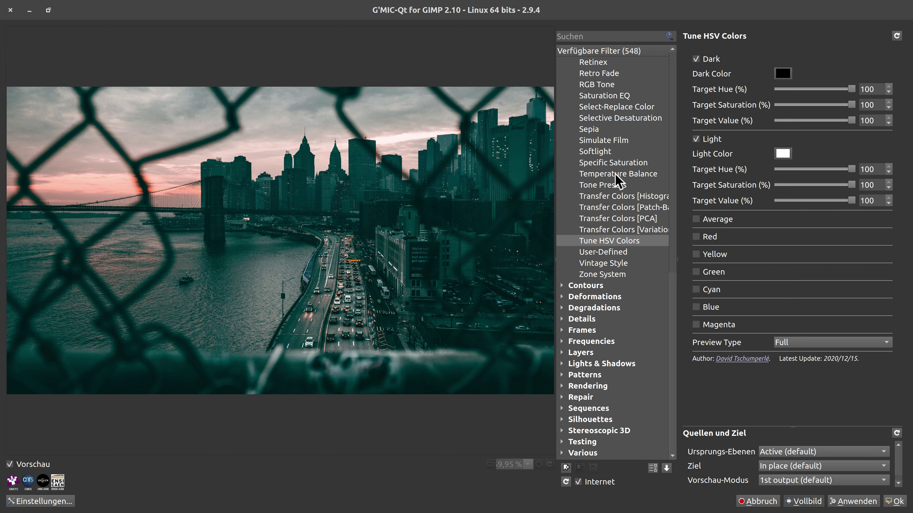
pyautogui.scroll(5, 617, 179)
pyautogui.scroll(6, 592, 184)
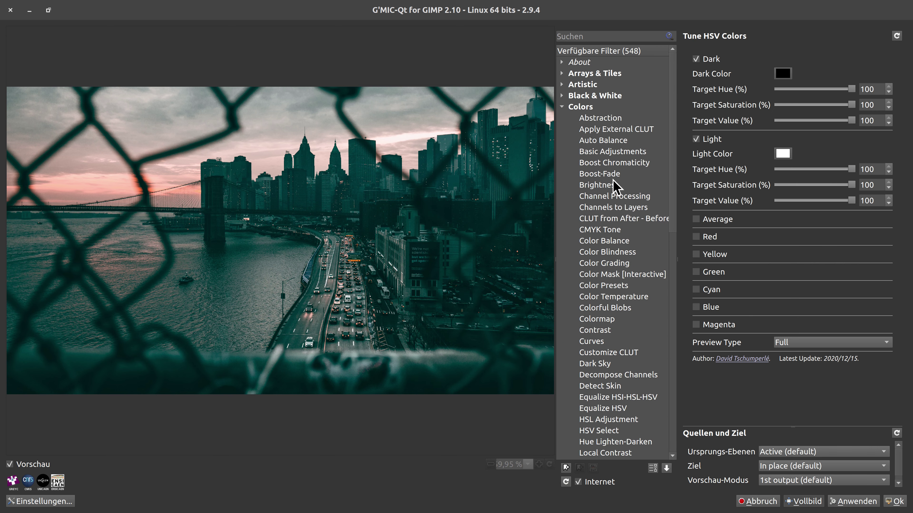
pyautogui.click(562, 108)
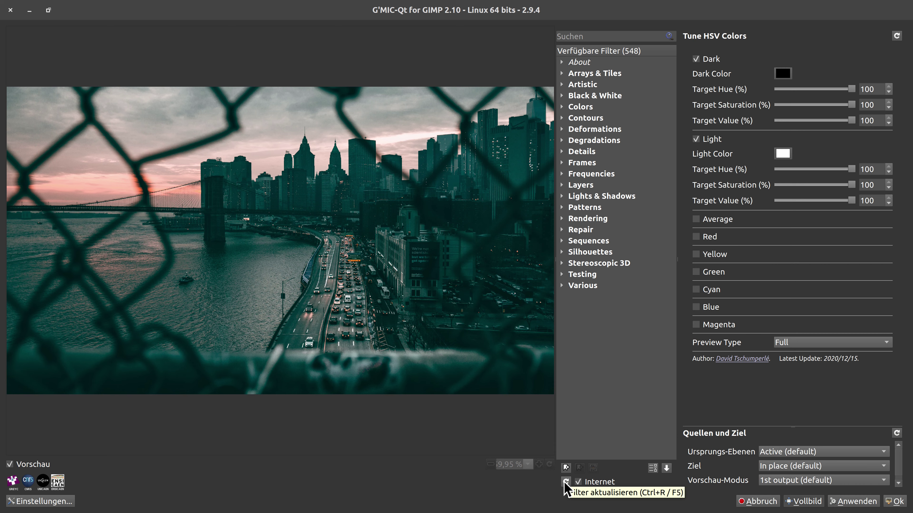
# - Update G'MIC-Qt filter definitions from the internet and re-enable the live Vorschau preview
pyautogui.click(566, 481)
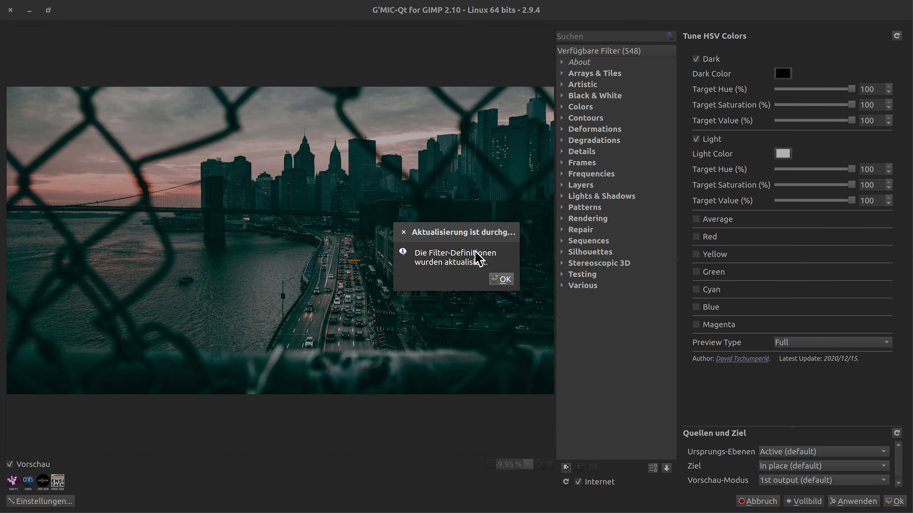
pyautogui.click(507, 279)
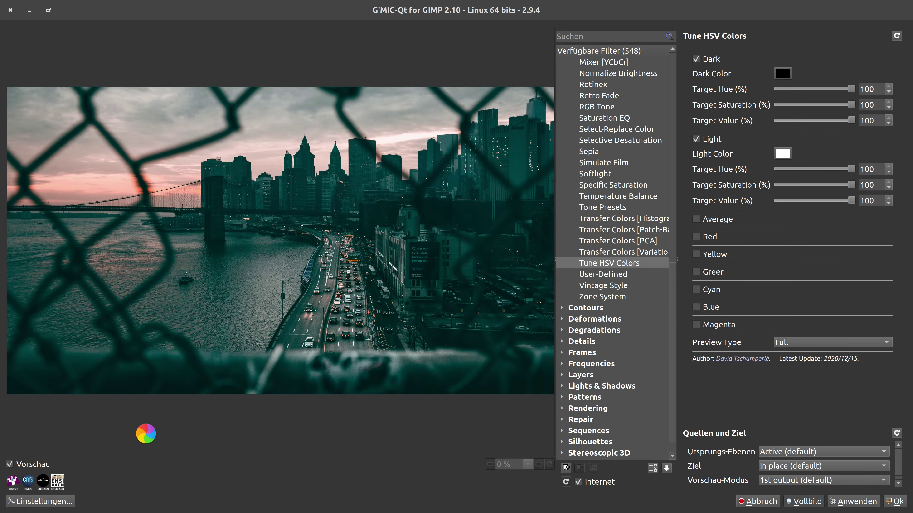
pyautogui.click(10, 465)
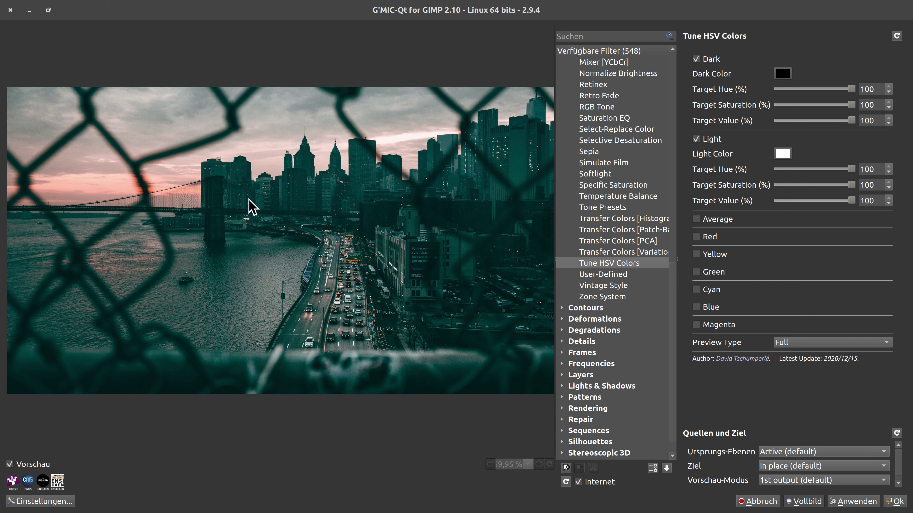
pyautogui.click(277, 234)
# - Change G'MIC-Qt's internet update frequency from weekly to Täglich (daily) in its settings
pyautogui.click(277, 234)
pyautogui.click(49, 503)
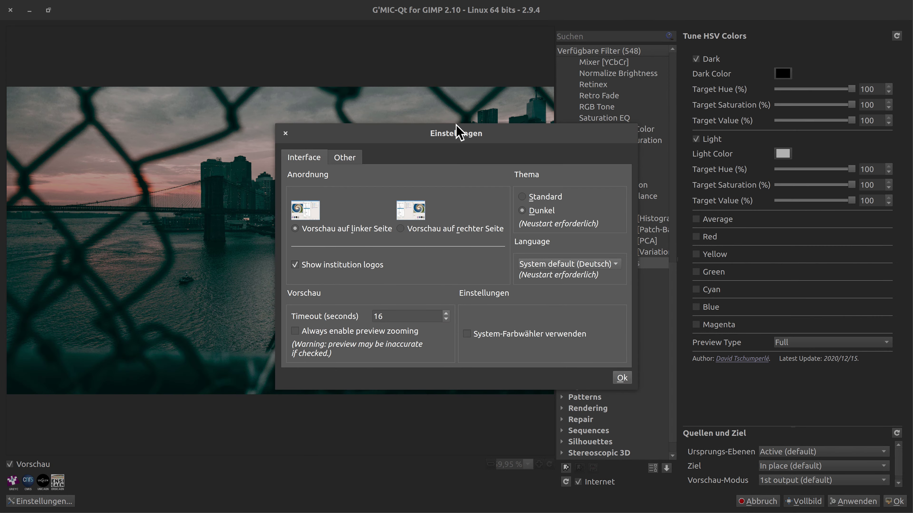
pyautogui.moveTo(456, 134)
pyautogui.mouseDown()
pyautogui.moveTo(461, 164)
pyautogui.moveTo(474, 136)
pyautogui.mouseUp()
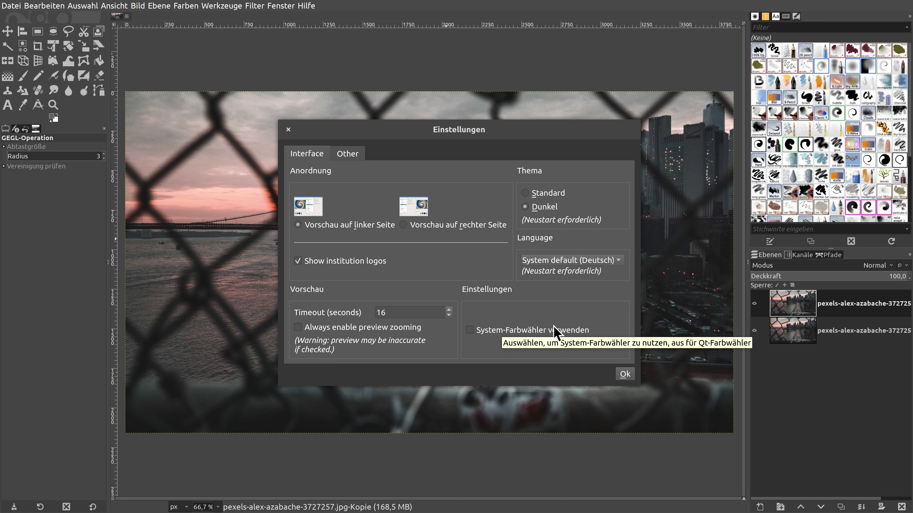
pyautogui.click(350, 155)
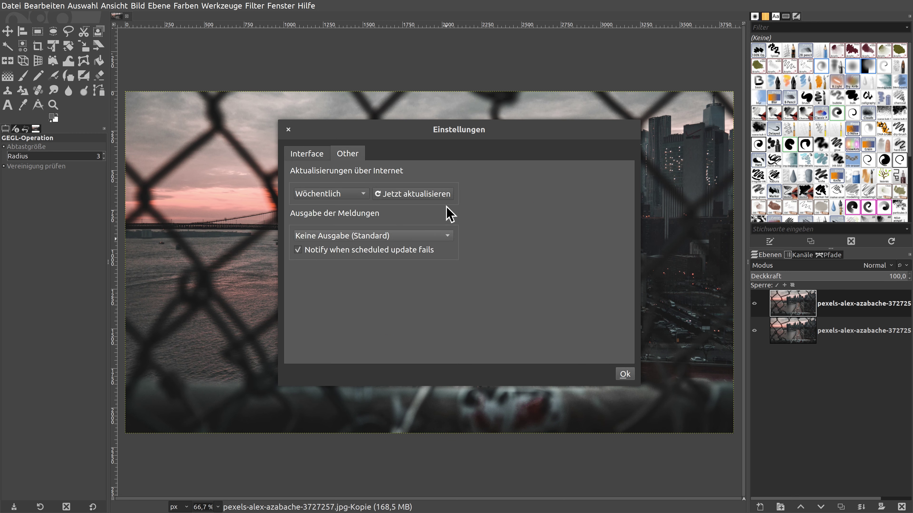
pyautogui.click(350, 194)
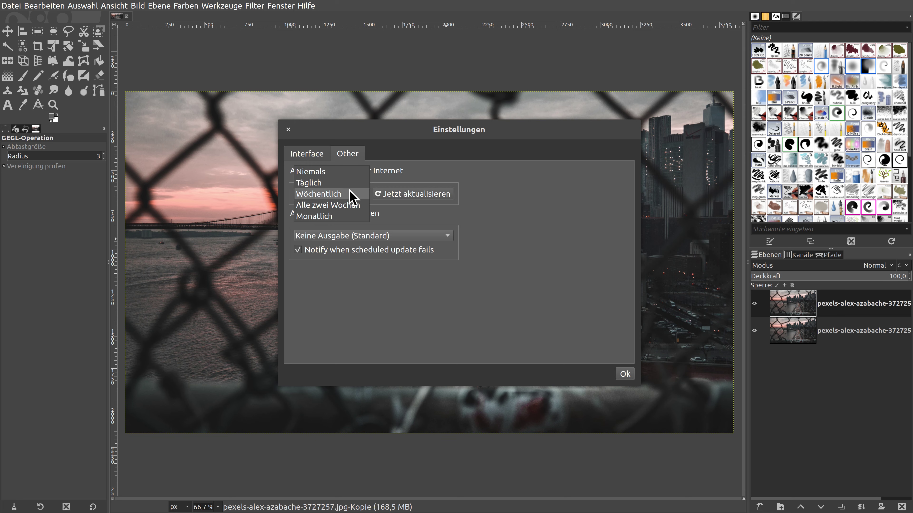
pyautogui.click(351, 182)
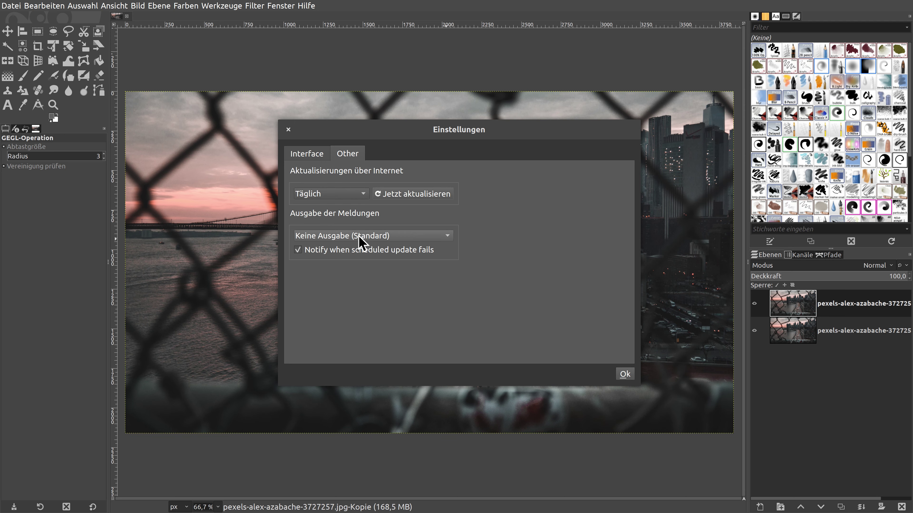
pyautogui.click(625, 373)
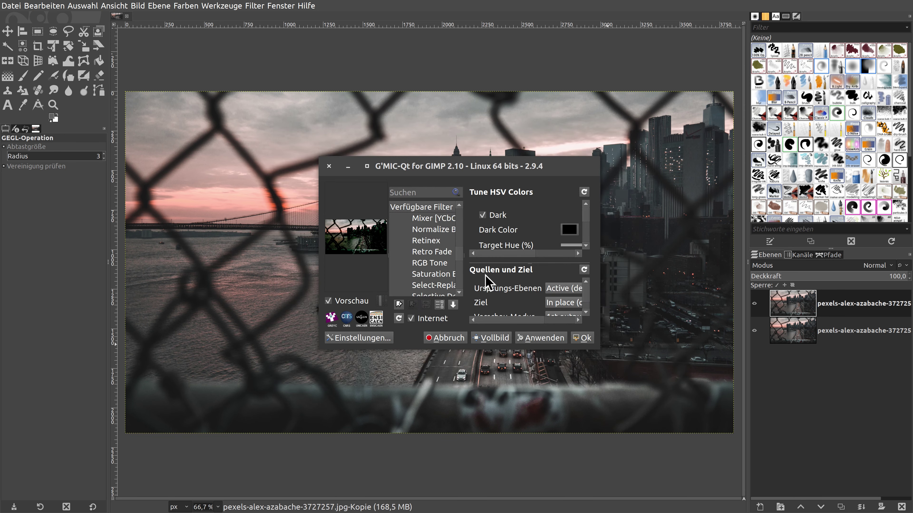
# - Maximize the G'MIC-Qt window and scroll the filter list back to Tune HSV Colors
pyautogui.doubleClick(531, 169)
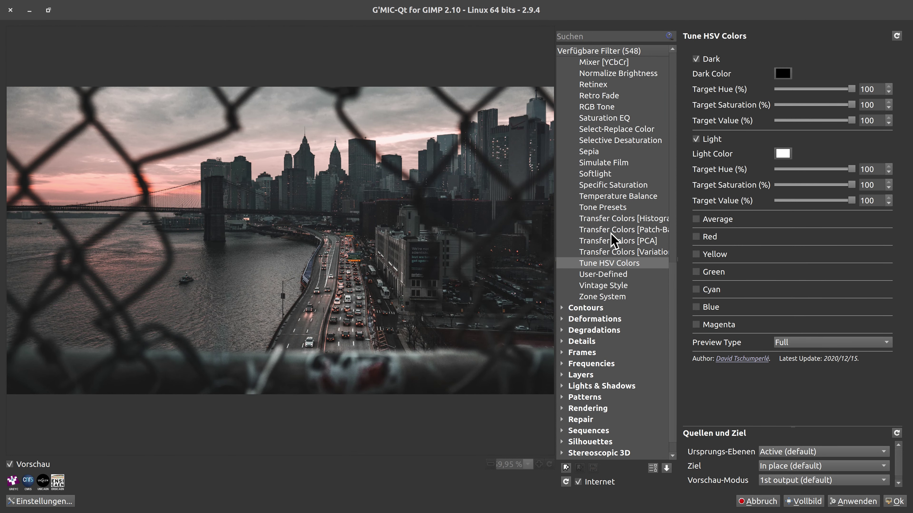
pyautogui.scroll(4, 612, 241)
pyautogui.scroll(6, 615, 240)
pyautogui.scroll(4, 626, 236)
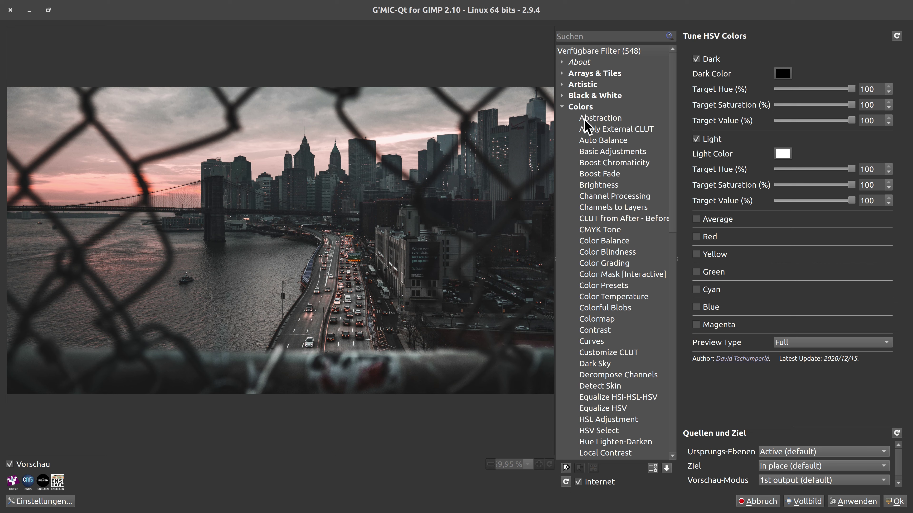
pyautogui.scroll(-5, 603, 202)
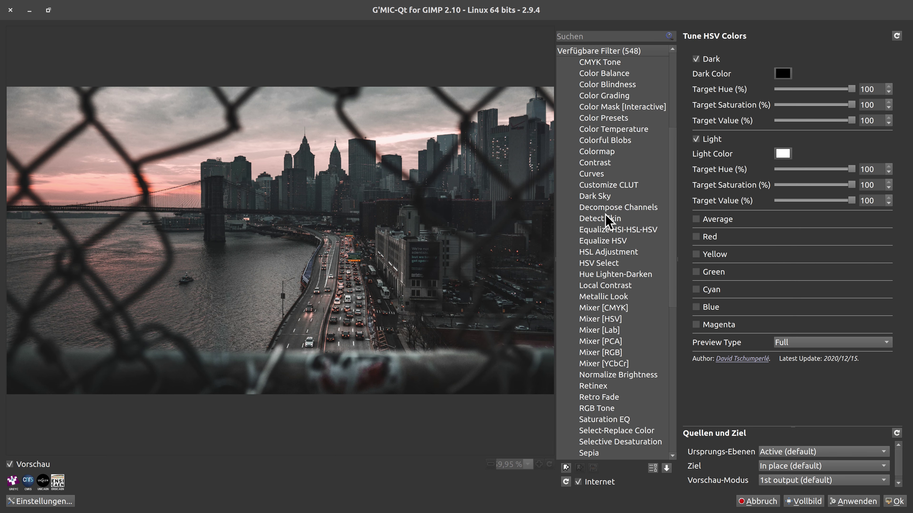
pyautogui.scroll(-4, 605, 217)
pyautogui.scroll(-3, 630, 251)
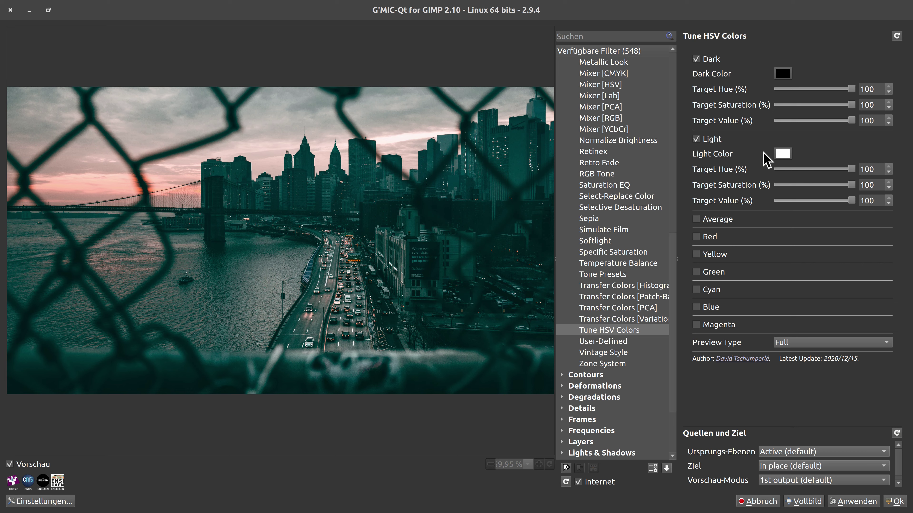
# - Compare against the original, toggle Dark tuning off and back on, and enable Red tuning
pyautogui.click(311, 187)
pyautogui.click(311, 187)
pyautogui.click(311, 187)
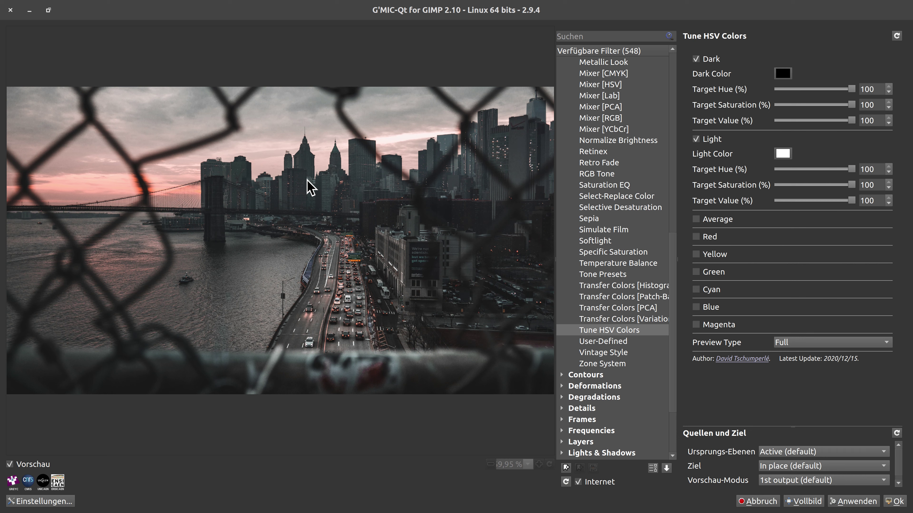
pyautogui.click(695, 59)
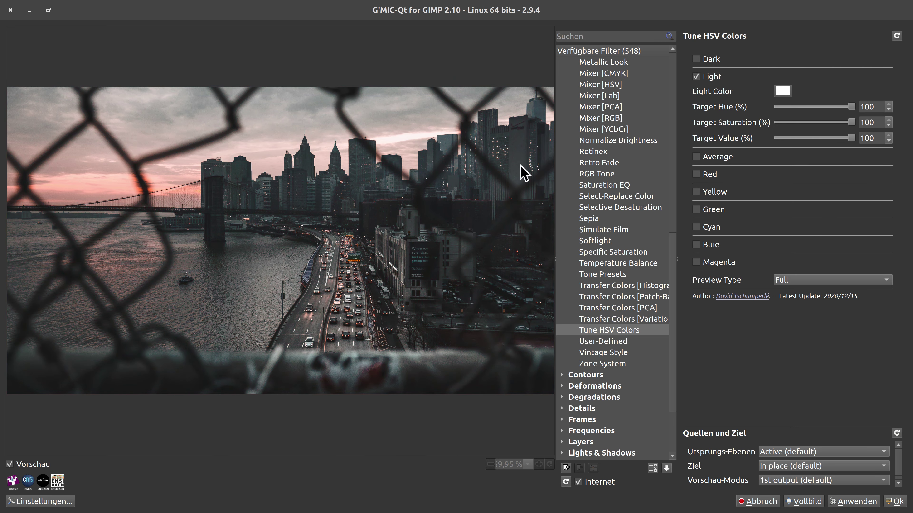
pyautogui.click(696, 59)
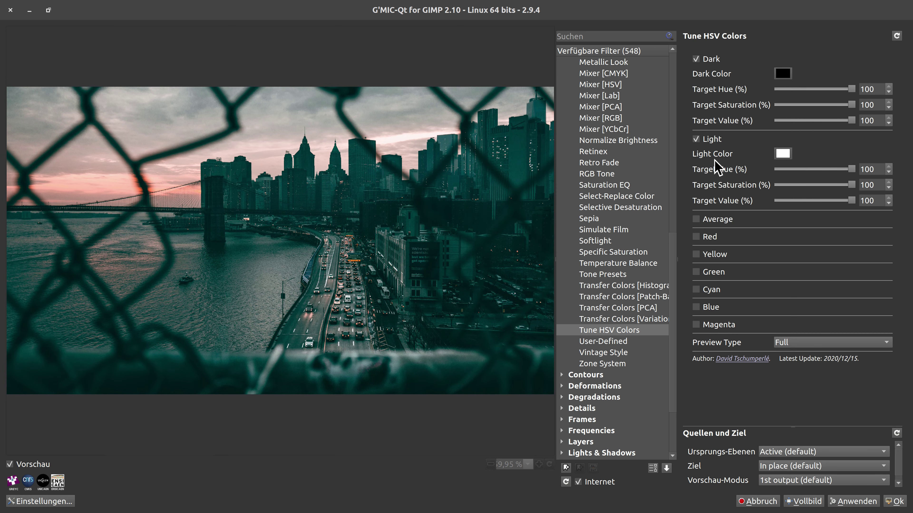
pyautogui.click(293, 209)
pyautogui.click(695, 237)
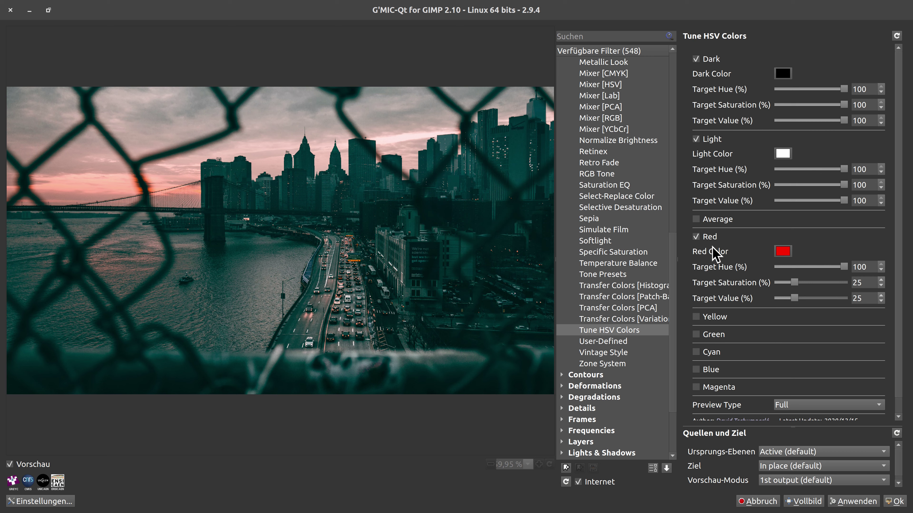
pyautogui.click(782, 252)
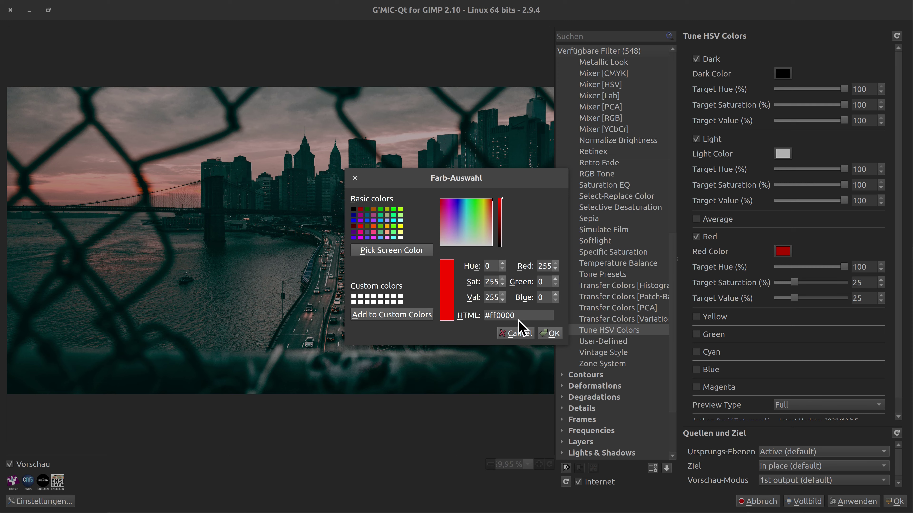
pyautogui.click(513, 333)
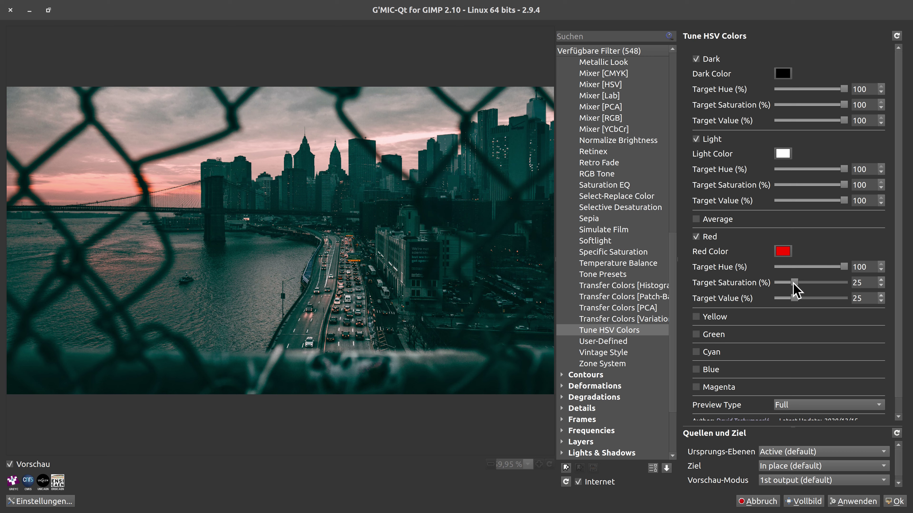
# - Try Red target saturation 53.8 and value 67.7, then reset Tune HSV Colors to defaults
pyautogui.moveTo(793, 283); pyautogui.dragTo(813, 282)
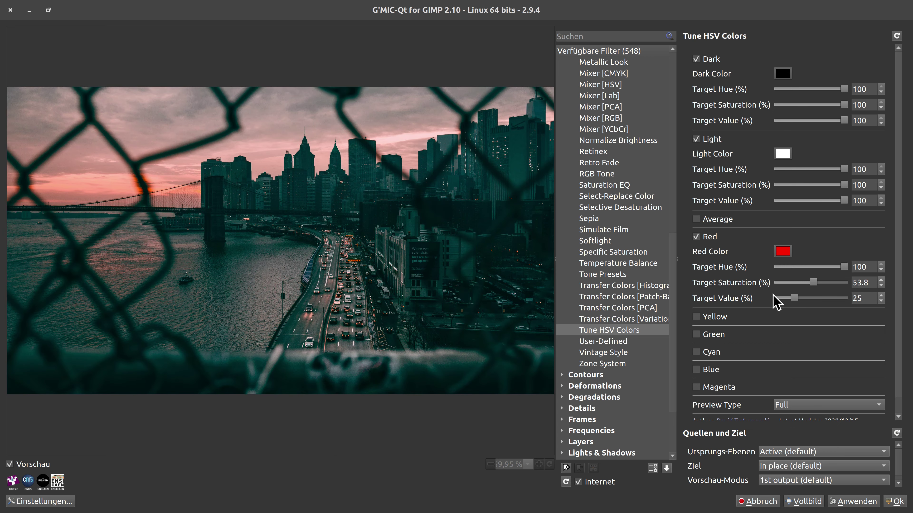
pyautogui.moveTo(803, 300); pyautogui.dragTo(822, 299)
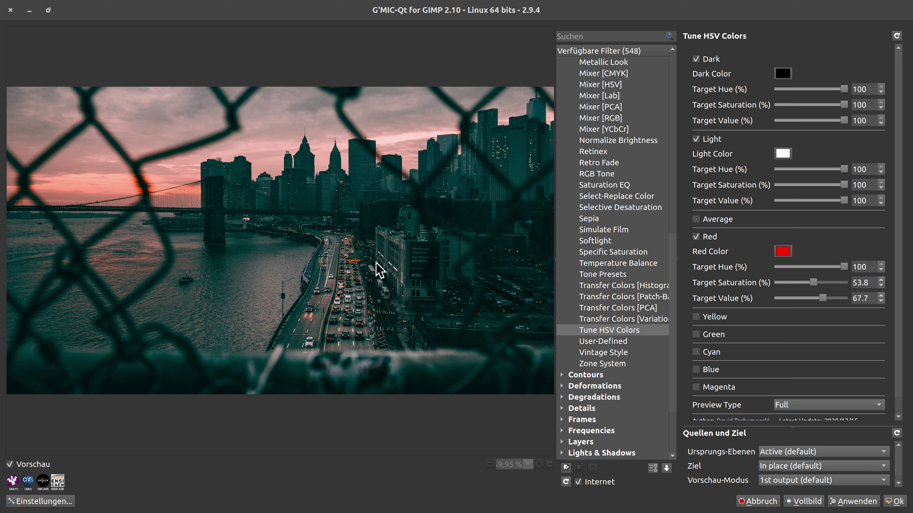
pyautogui.click(375, 262)
pyautogui.click(377, 196)
pyautogui.click(896, 36)
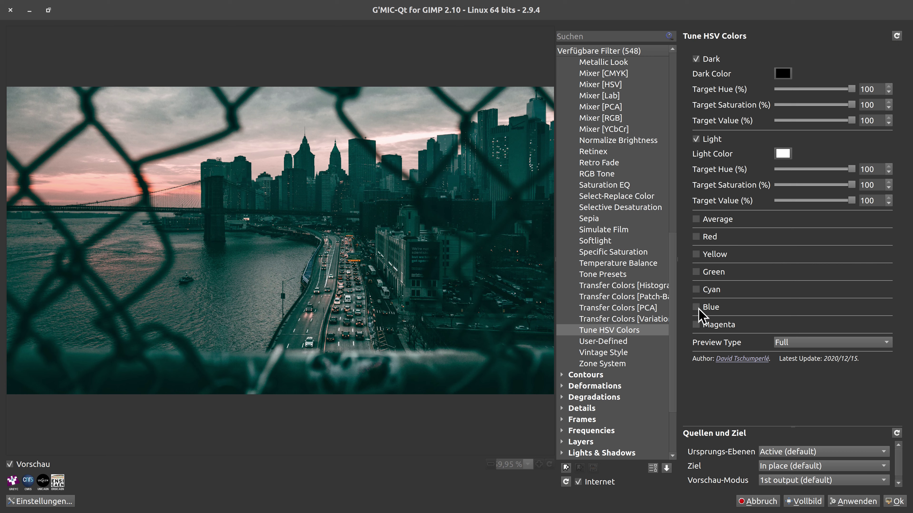
# - Enable Blue tuning, compare with a Forward Horizontal split preview, then return to Full
pyautogui.click(697, 307)
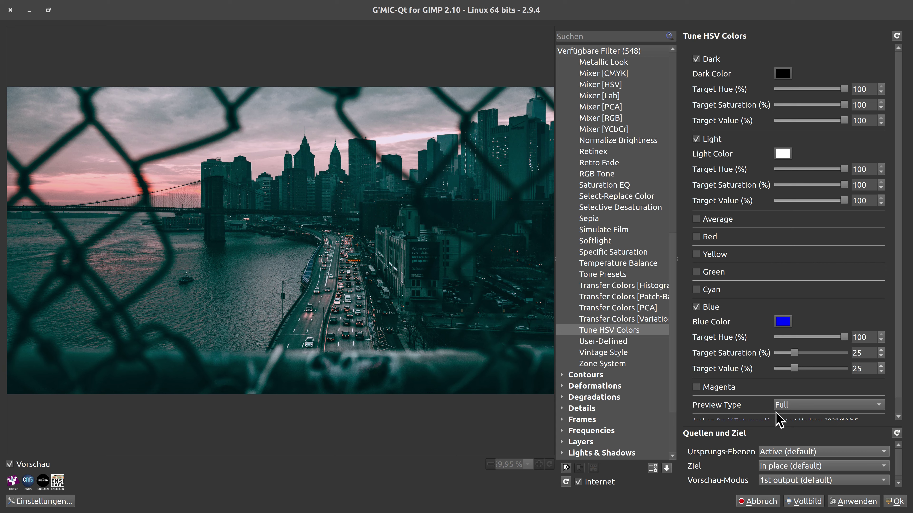
pyautogui.scroll(-1, 900, 347)
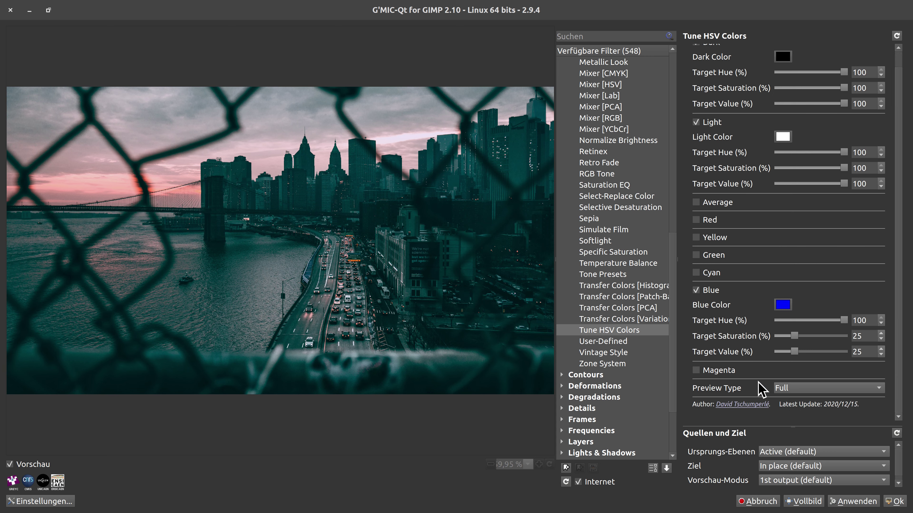
pyautogui.click(820, 390)
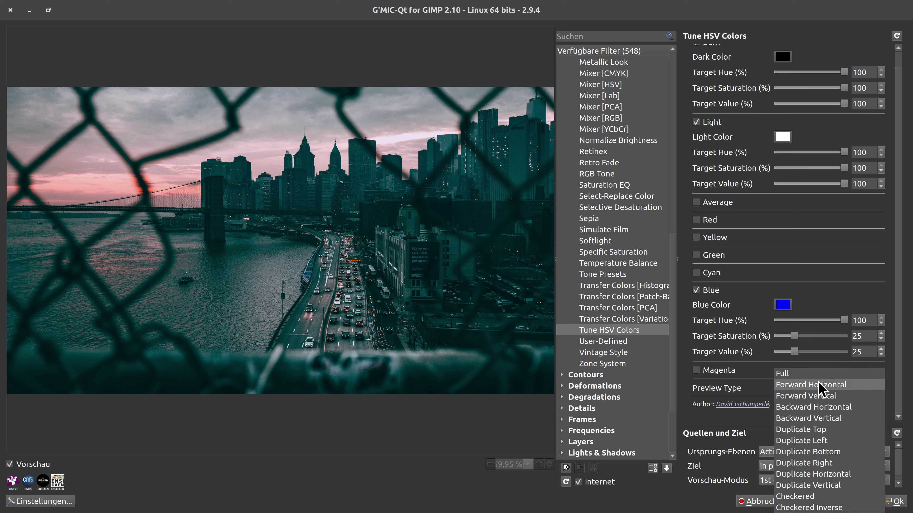
pyautogui.click(820, 385)
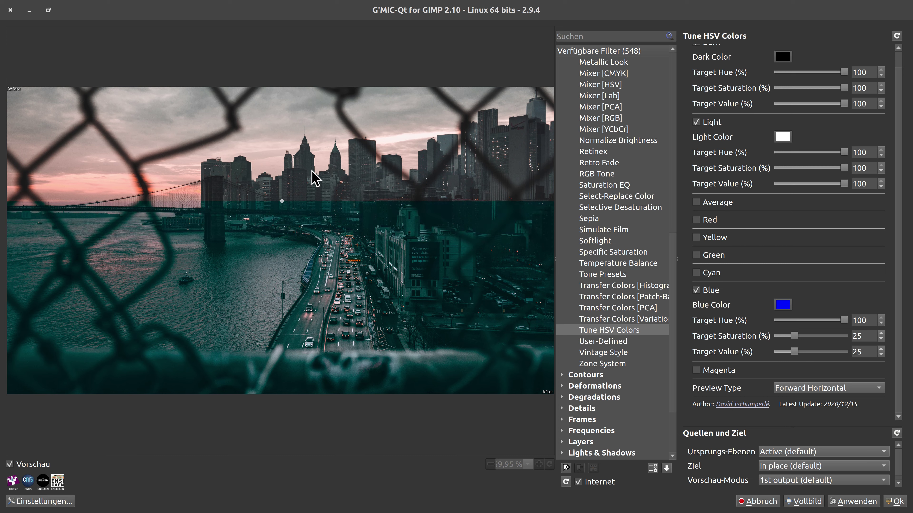
pyautogui.click(815, 390)
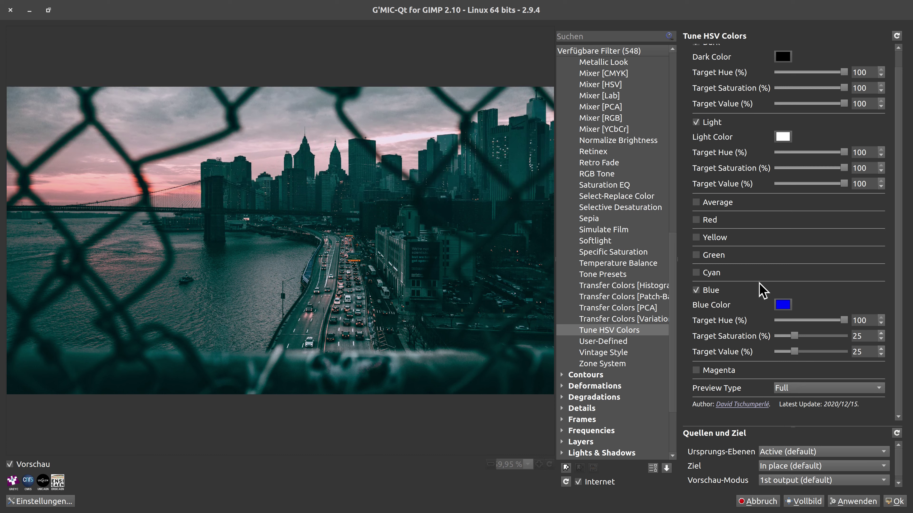
# - Turn on Magenta tuning, raising its target saturation to 87.1 and target value to 71.7
pyautogui.click(697, 371)
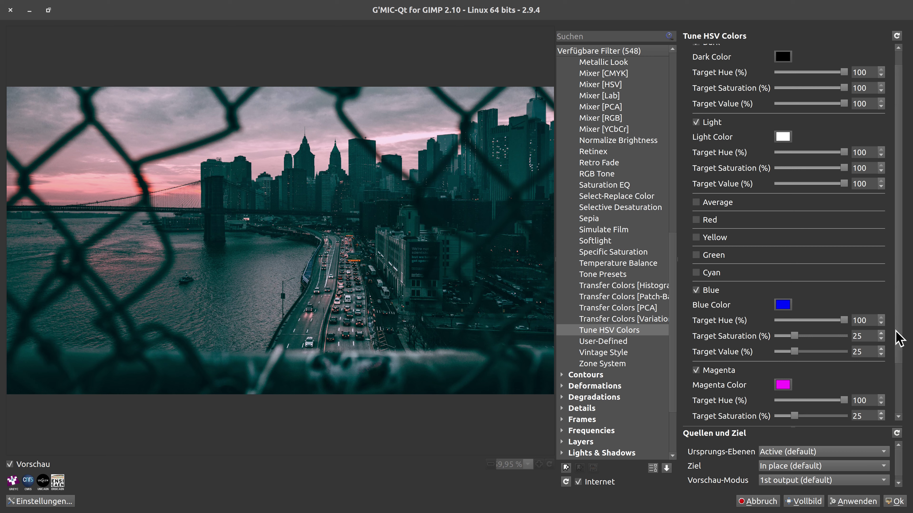
pyautogui.scroll(-3, 895, 334)
pyautogui.moveTo(794, 355); pyautogui.dragTo(835, 356)
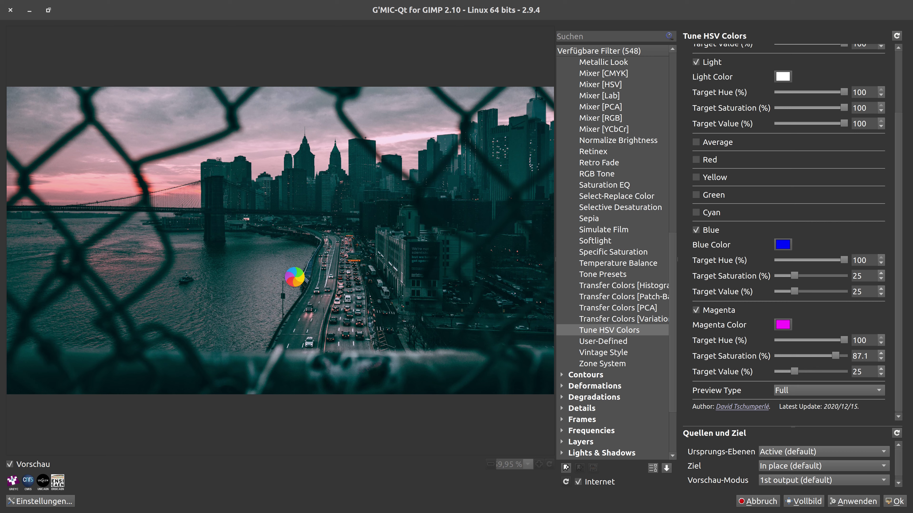
pyautogui.click(291, 215)
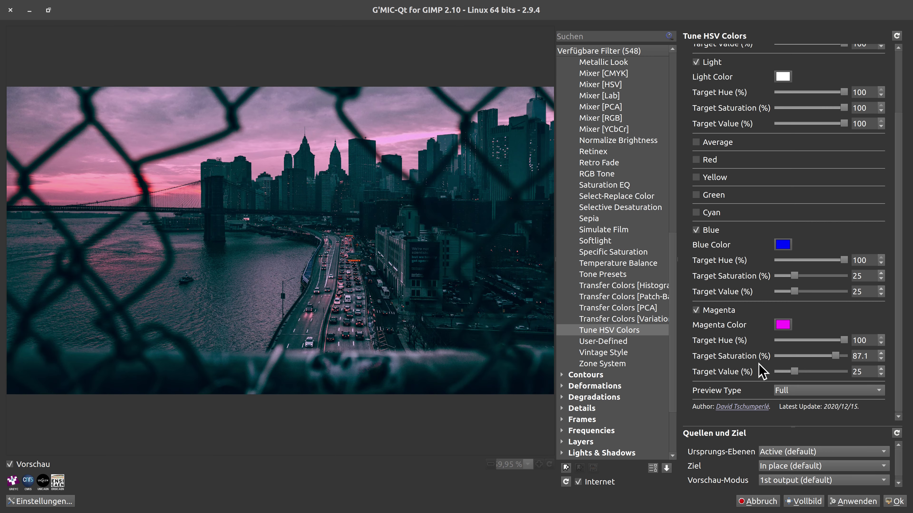
pyautogui.moveTo(794, 372); pyautogui.dragTo(825, 372)
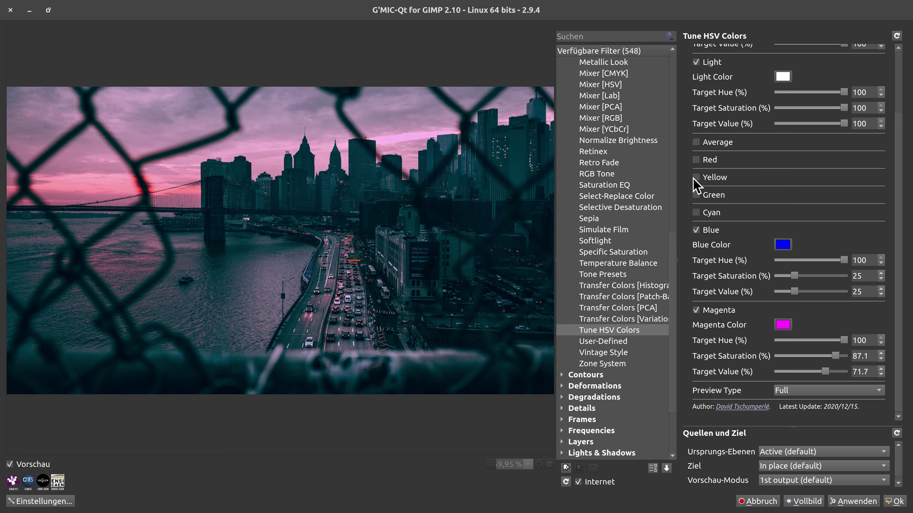
# - Enable Yellow tuning with target saturation 71.7 and target value 74.2
pyautogui.click(695, 177)
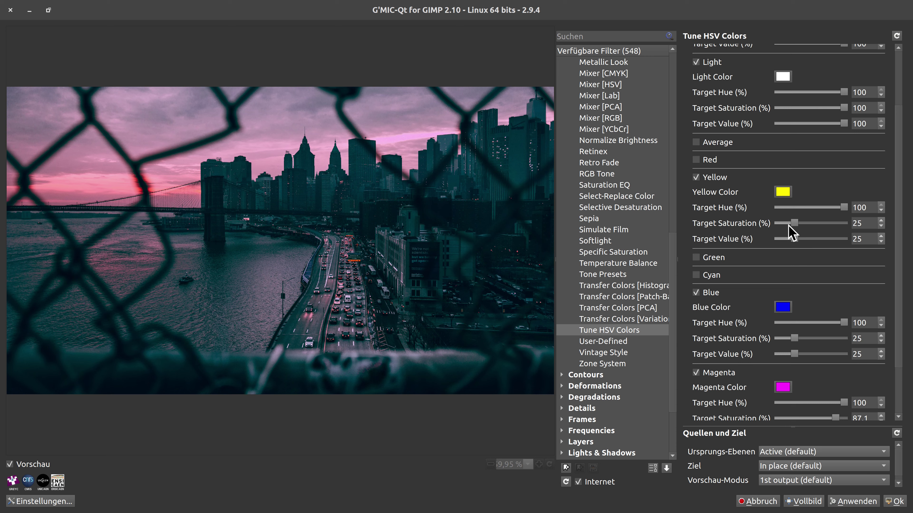
pyautogui.moveTo(794, 223); pyautogui.dragTo(824, 237)
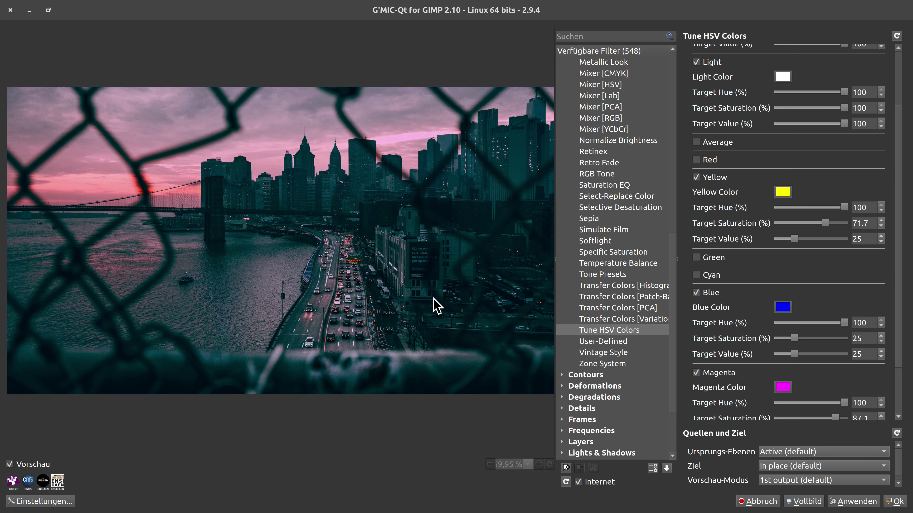
pyautogui.moveTo(794, 239); pyautogui.dragTo(827, 238)
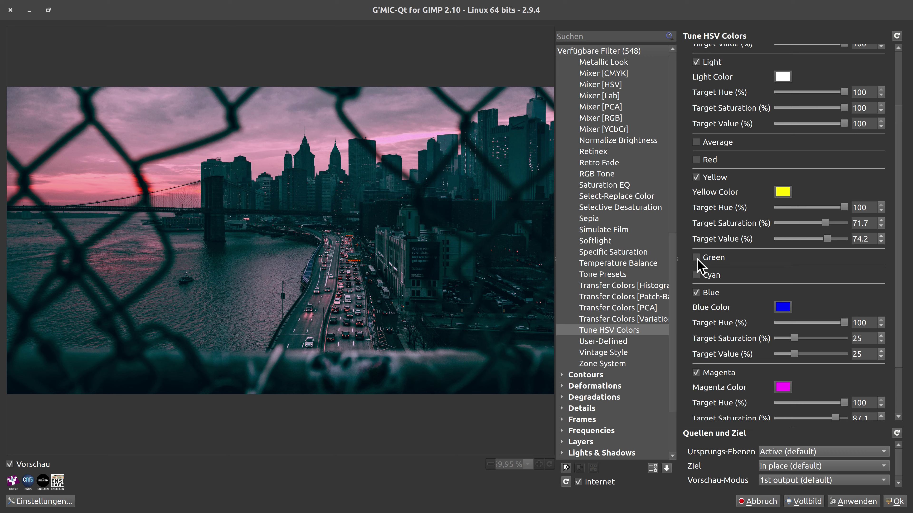
# - Enable Green tuning and set its target saturation to about 26.5
pyautogui.click(695, 257)
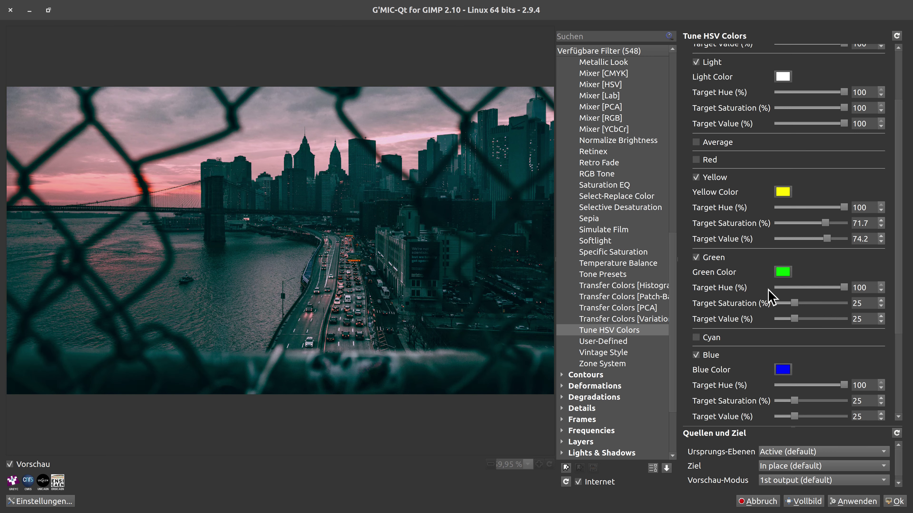
pyautogui.moveTo(794, 305); pyautogui.dragTo(816, 304)
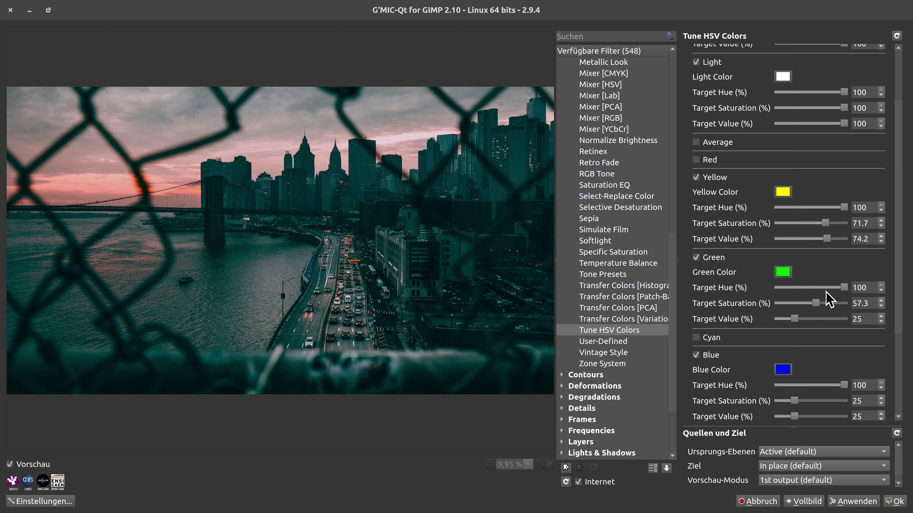
pyautogui.moveTo(814, 303); pyautogui.dragTo(814, 304)
pyautogui.moveTo(814, 304); pyautogui.dragTo(795, 304)
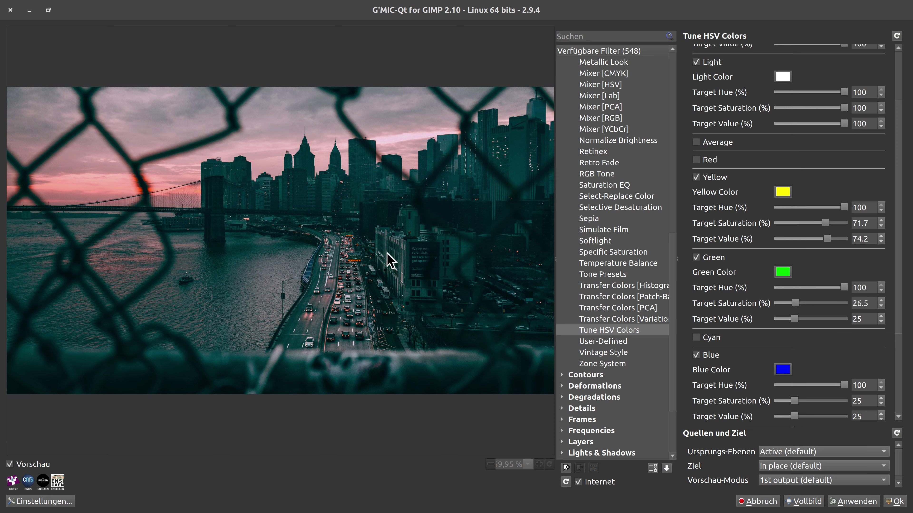
# - Enable Average tuning in Tune HSV Colors and compare the preview against the original image
pyautogui.click(696, 142)
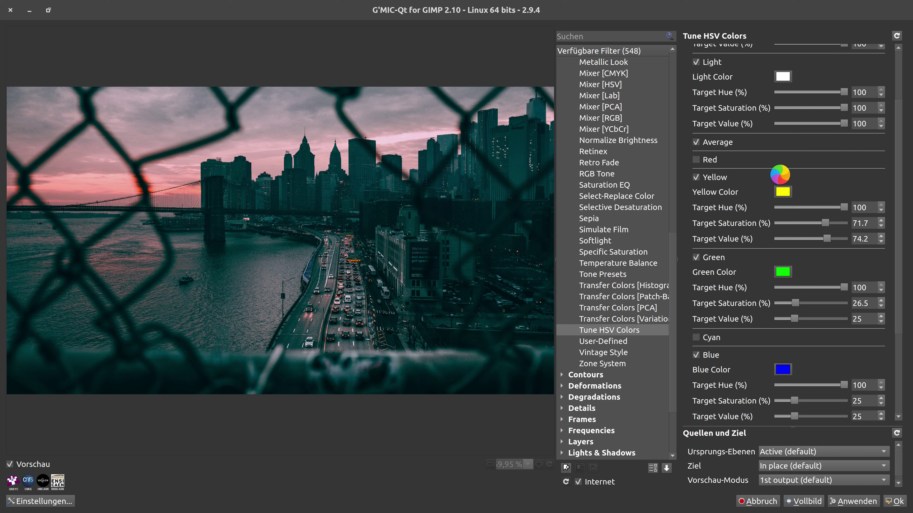
pyautogui.click(365, 245)
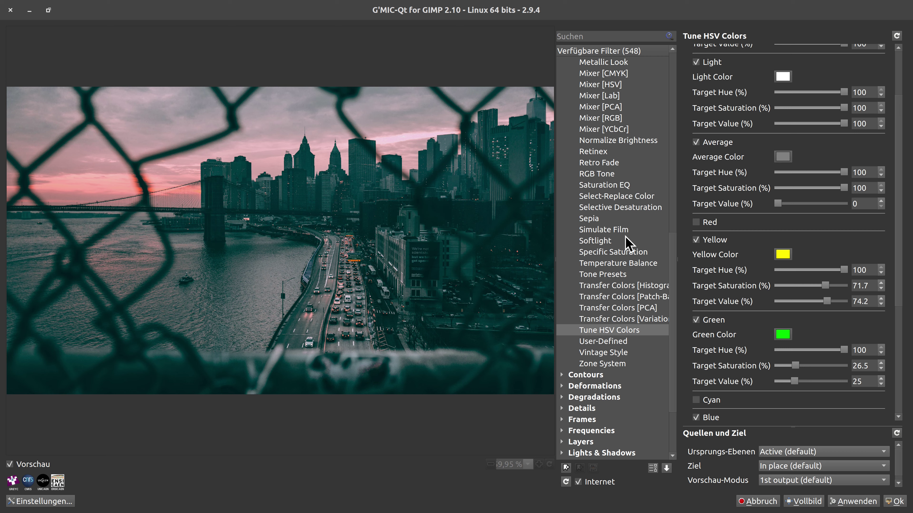
pyautogui.click(413, 240)
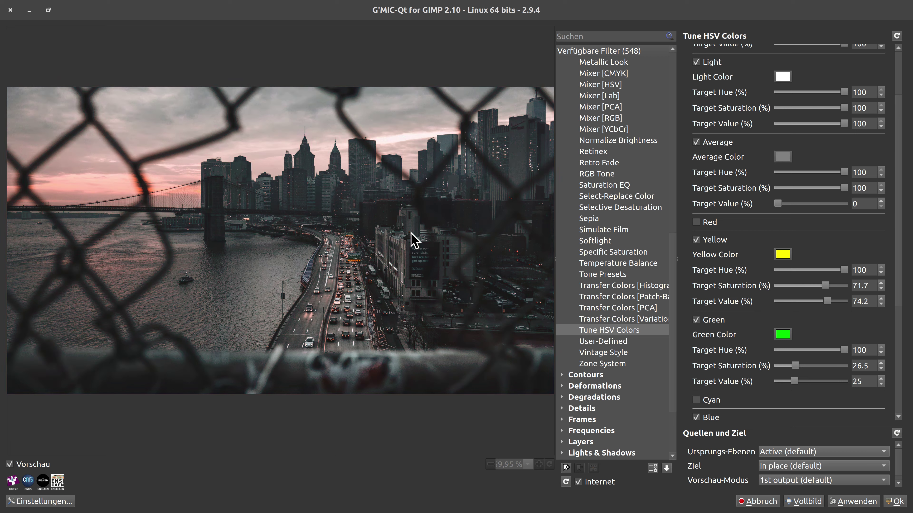
pyautogui.click(413, 240)
pyautogui.click(413, 240)
pyautogui.click(413, 240)
pyautogui.click(412, 234)
pyautogui.click(411, 233)
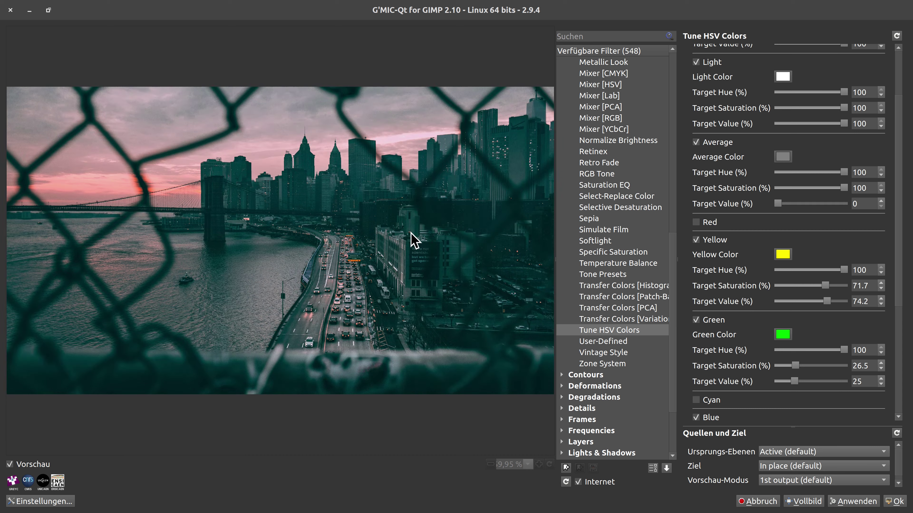